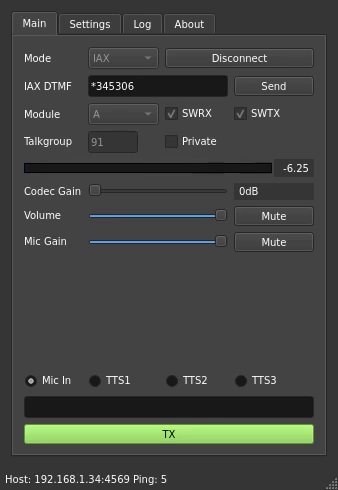
click(90, 23)
scroll(192, 145, down, 5)
scroll(192, 145, down, 5)
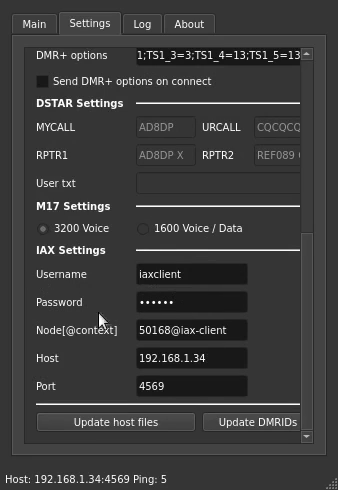
drag(331, 482, 337, 489)
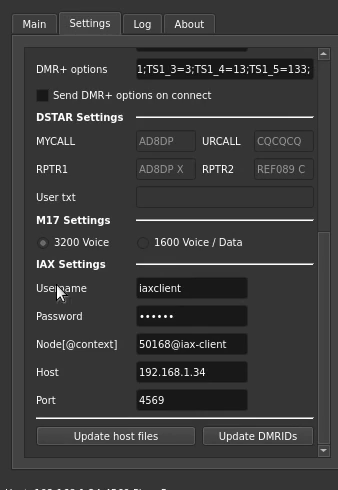
click(197, 394)
click(180, 372)
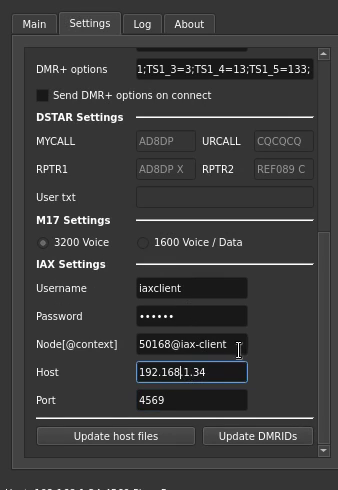
click(237, 344)
click(229, 316)
click(229, 288)
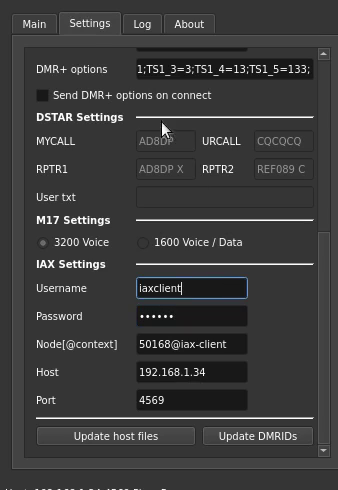
click(33, 24)
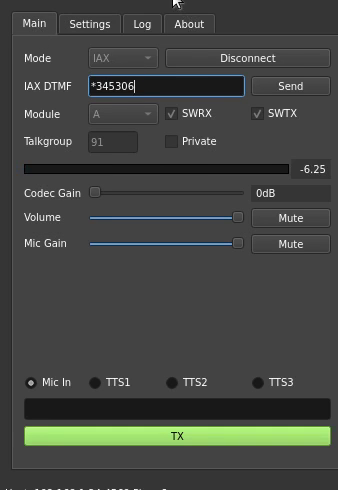